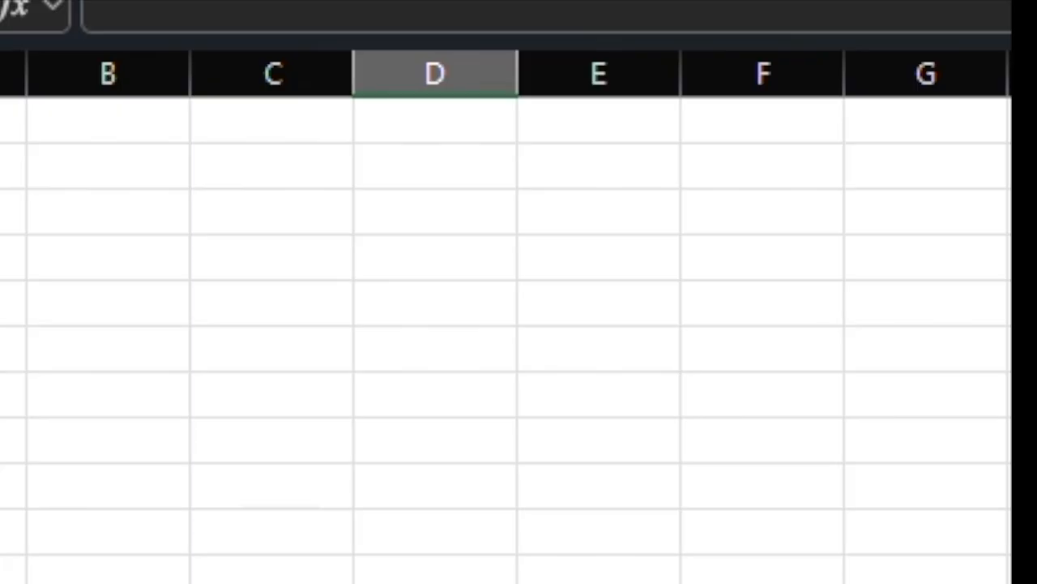
Enter the formula =TEXTSPLIT(A2," ") in cell B2 to split the full name at the space
{"action": "left_click", "coordinate": [72, 160]}
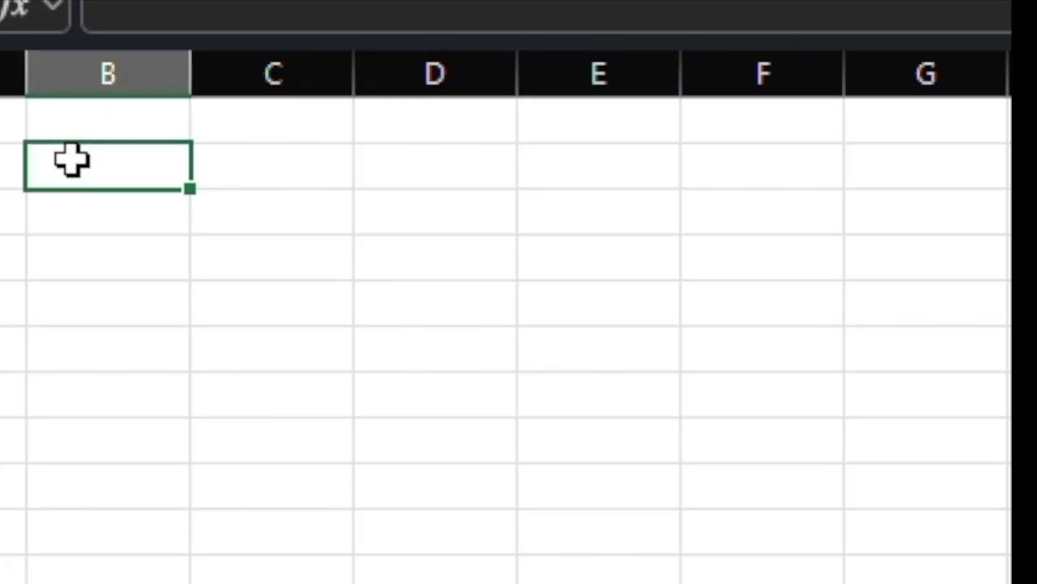
{"action": "type", "text": "=texts"}
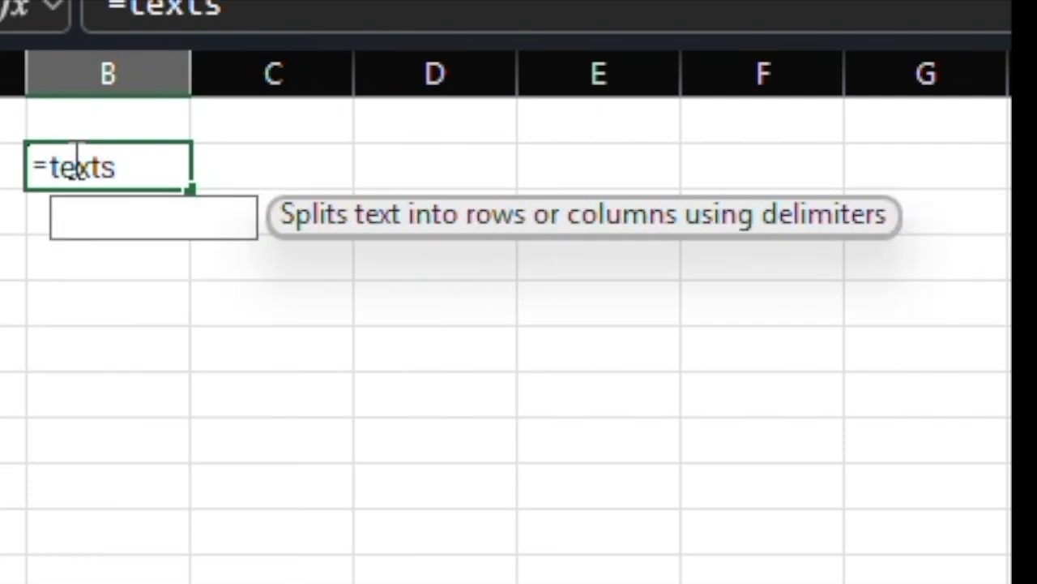
{"action": "type", "text": "plit("}
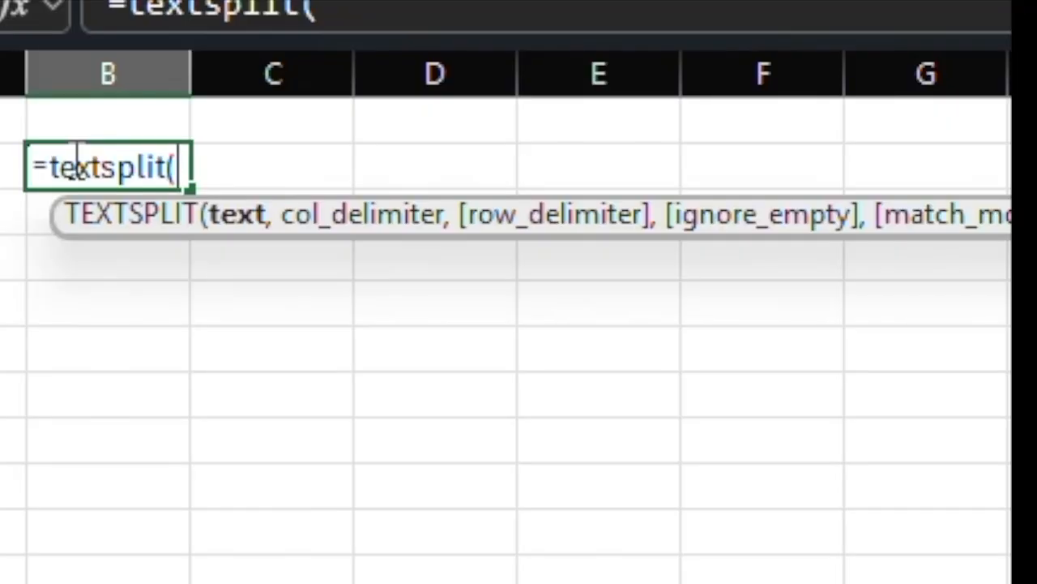
{"action": "type", "text": ","}
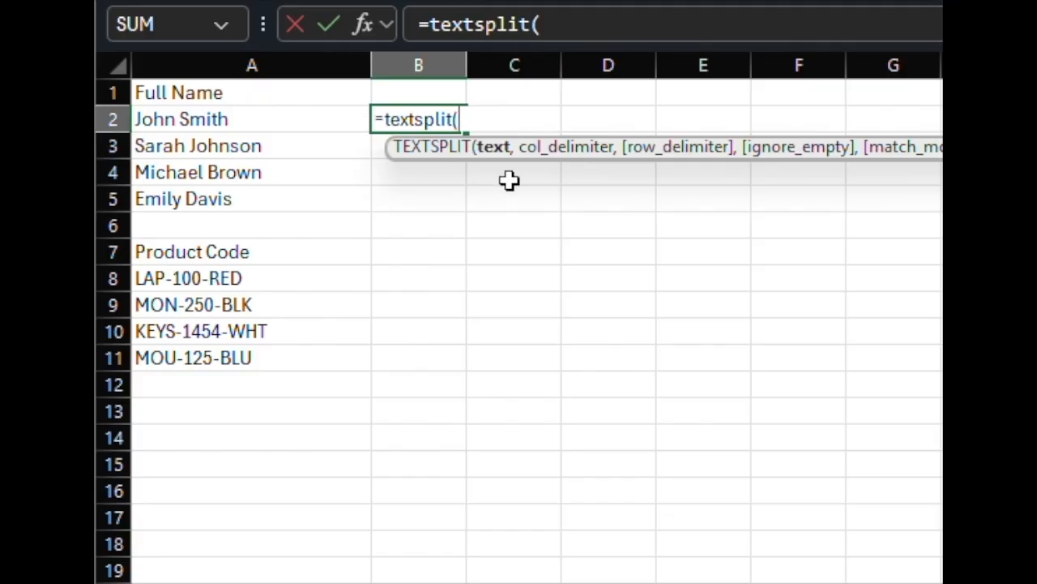
{"action": "type", "text": "a2"}
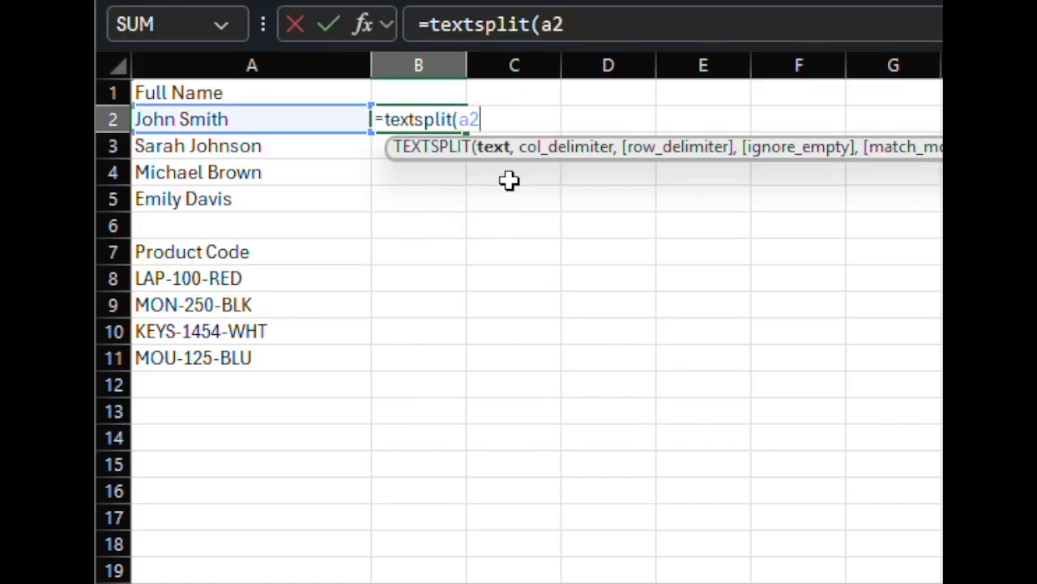
{"action": "type", "text": ",\""}
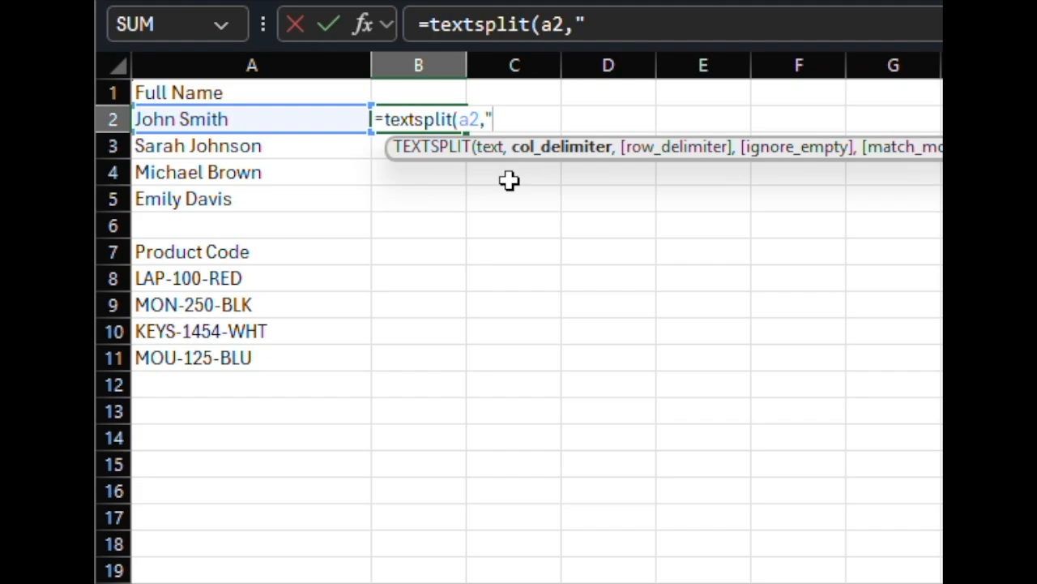
{"action": "type", "text": " \")"}
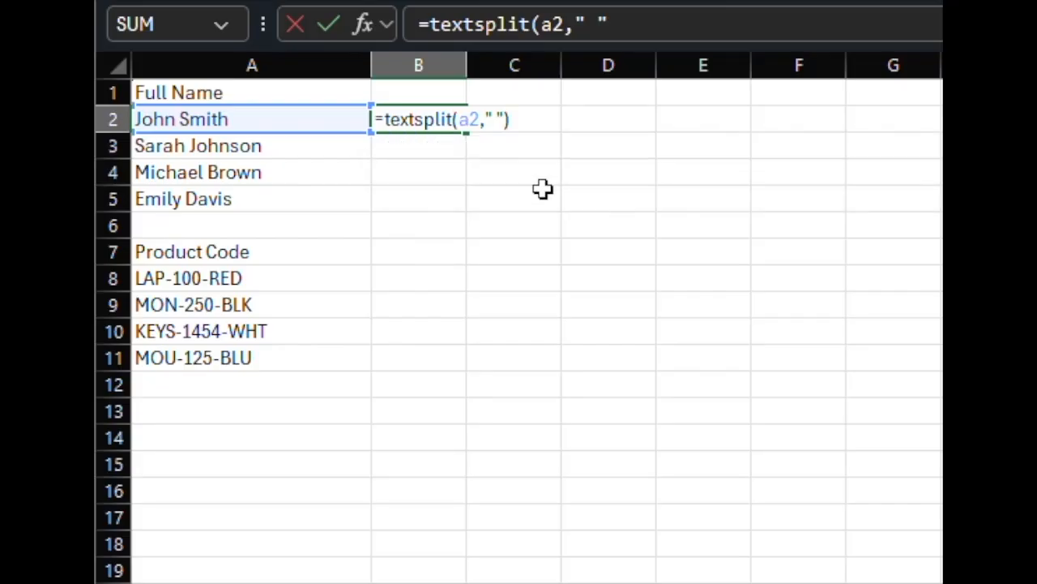
{"action": "key", "text": "Return"}
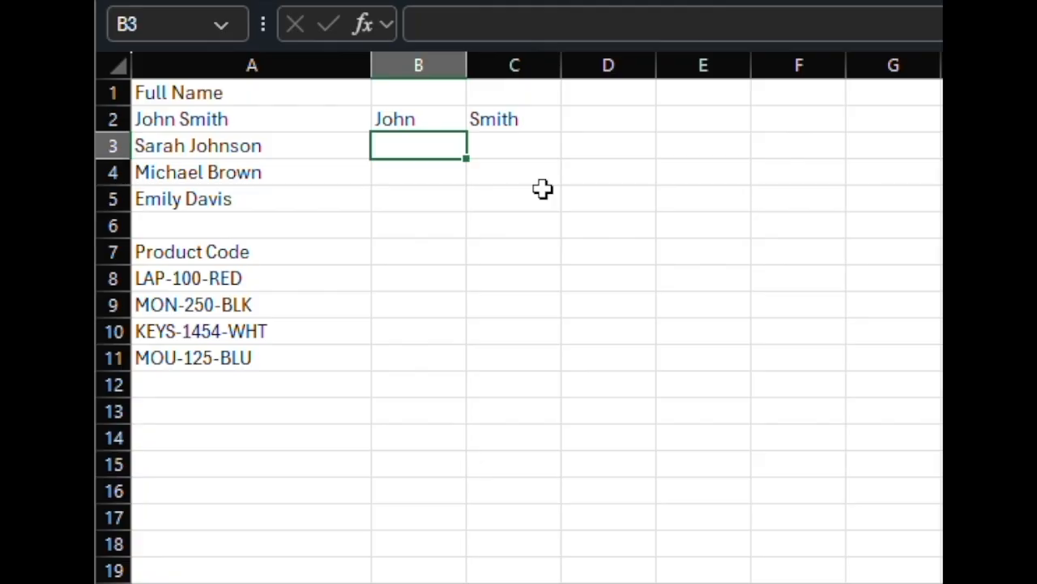
Fill the name-splitting formula from B2 down through B5 for the remaining full names
{"action": "left_click", "coordinate": [431, 119]}
{"action": "left_click_drag", "start_coordinate": [468, 130], "coordinate": [466, 214]}
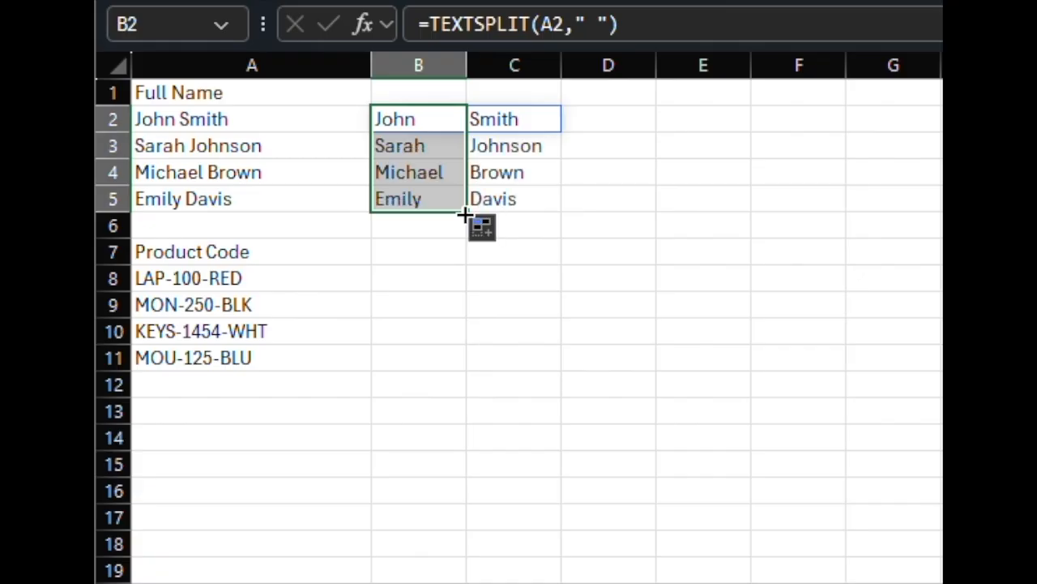
{"action": "left_click", "coordinate": [607, 294]}
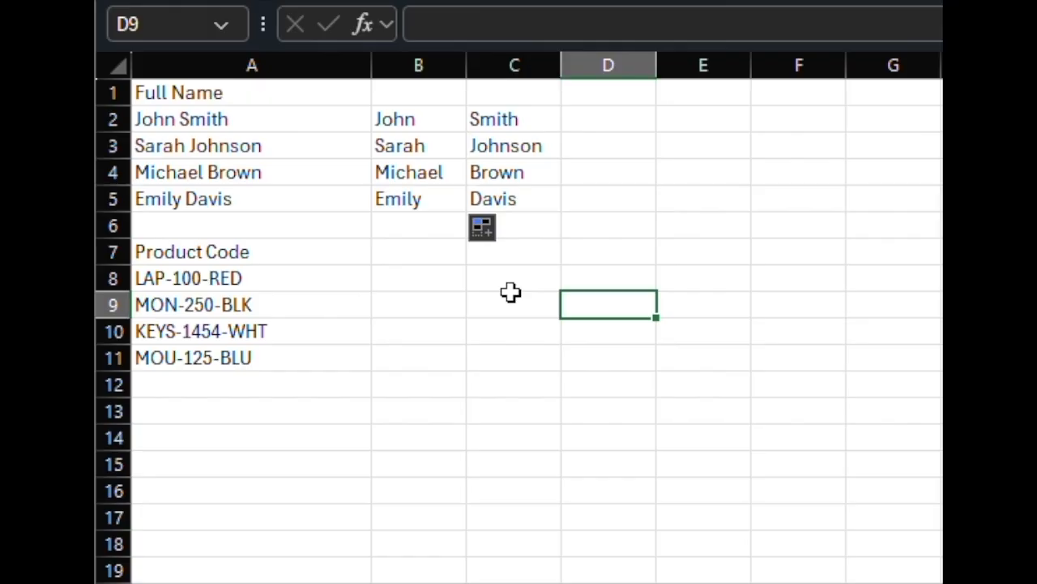
Enter the formula =TEXTSPLIT(A8,"-") in cell B8 to split the first product code at its hyphens
{"action": "left_click", "coordinate": [409, 284]}
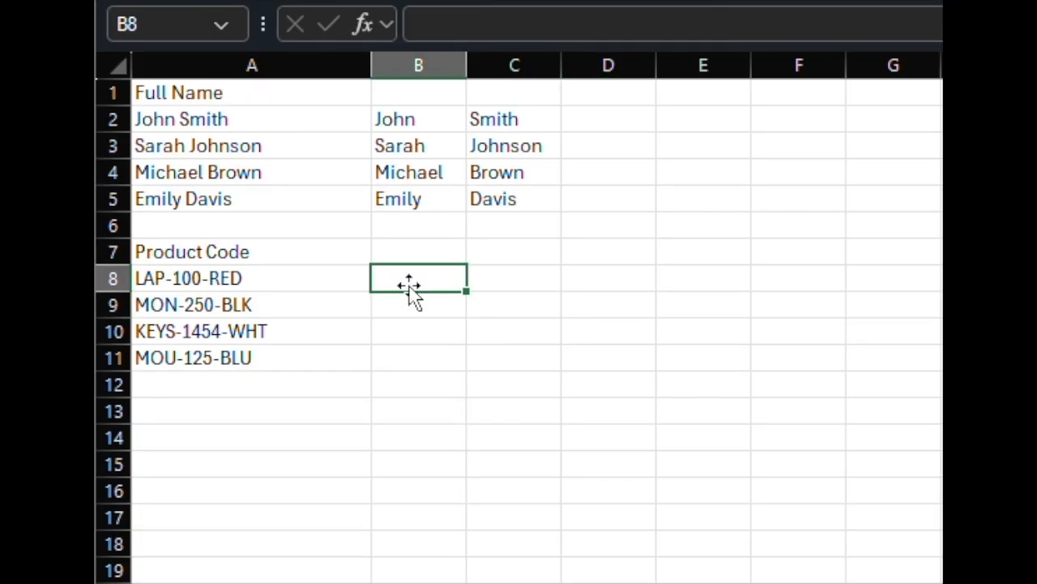
{"action": "type", "text": "=tex"}
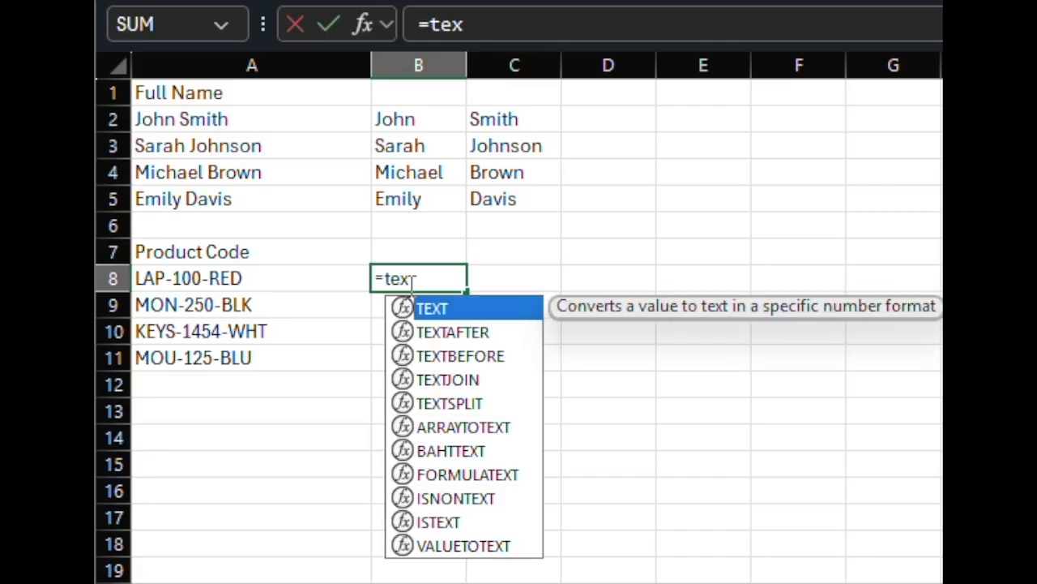
{"action": "type", "text": "tsplit("}
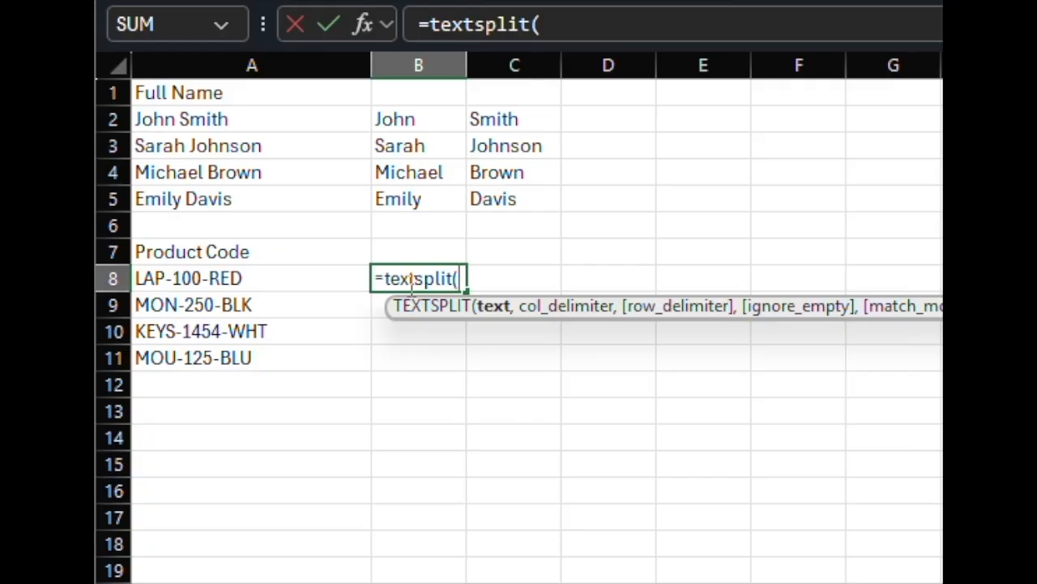
{"action": "type", "text": "a8"}
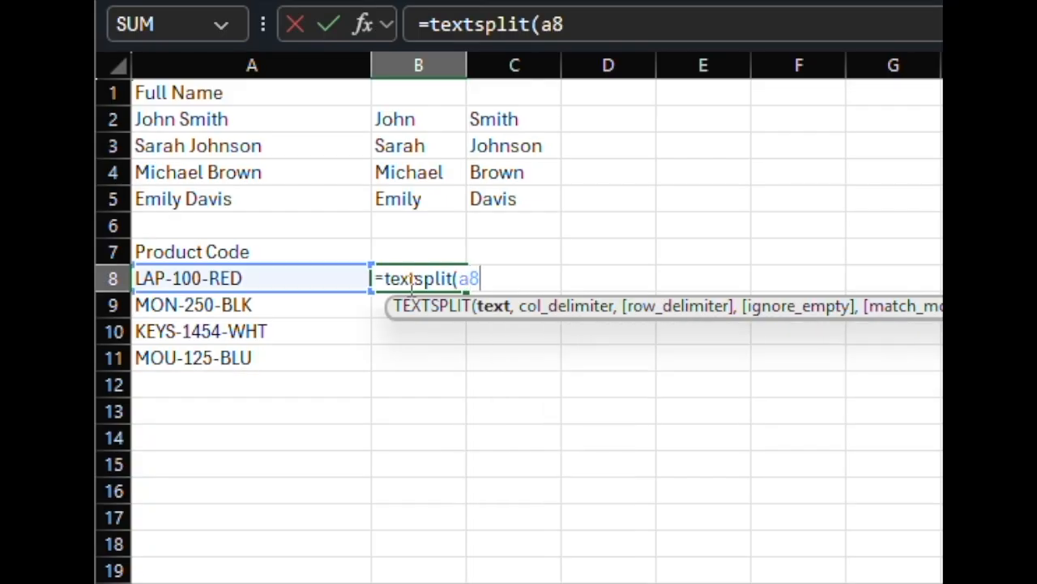
{"action": "type", "text": ",\"-\""}
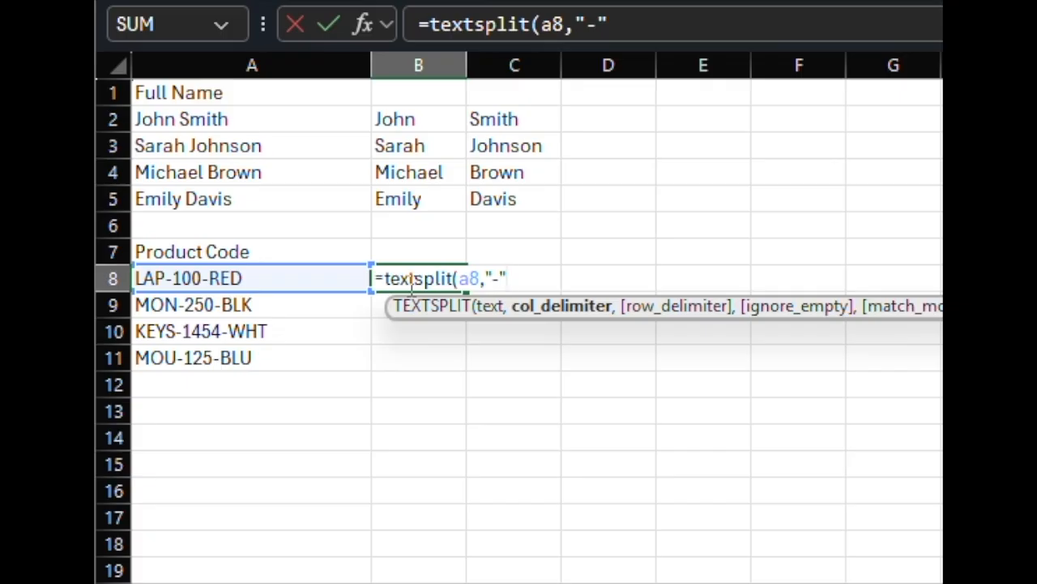
{"action": "type", "text": ")"}
{"action": "key", "text": "Return"}
Fill the product-code formula from B8 down through B11 for the remaining codes
{"action": "left_click", "coordinate": [446, 276]}
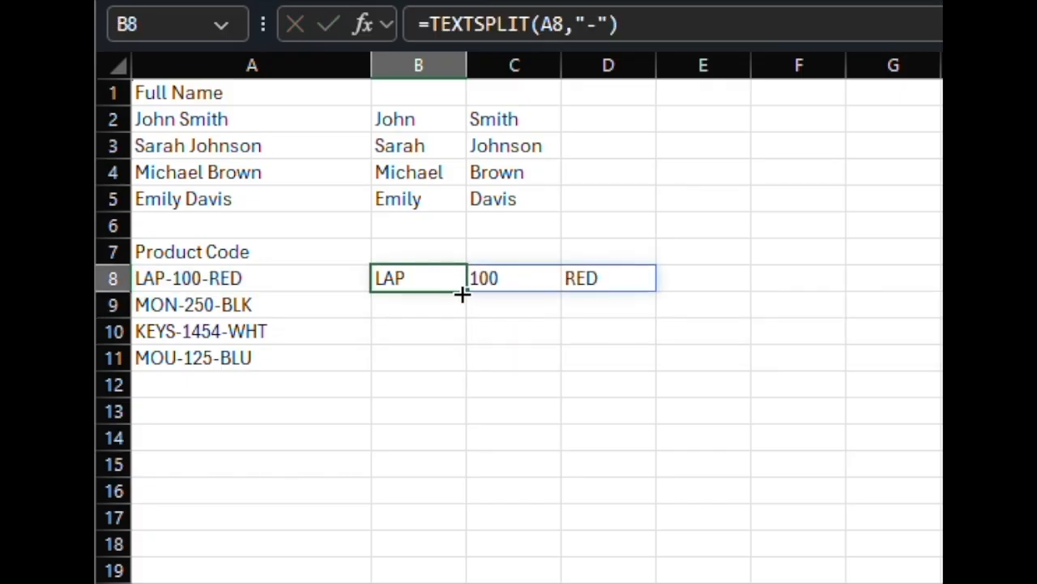
{"action": "left_click_drag", "start_coordinate": [462, 293], "coordinate": [470, 370]}
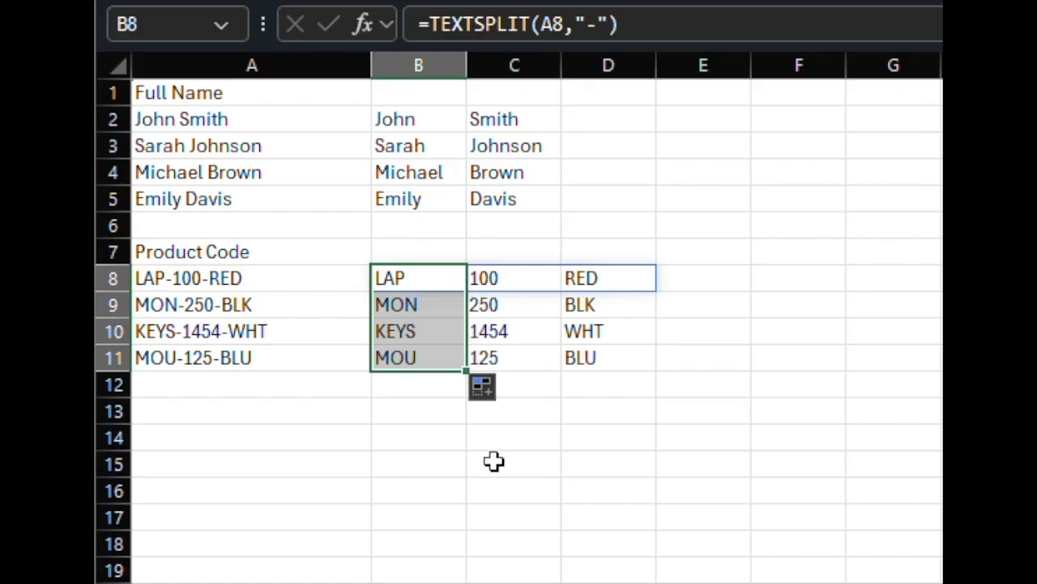
{"action": "left_click", "coordinate": [553, 471]}
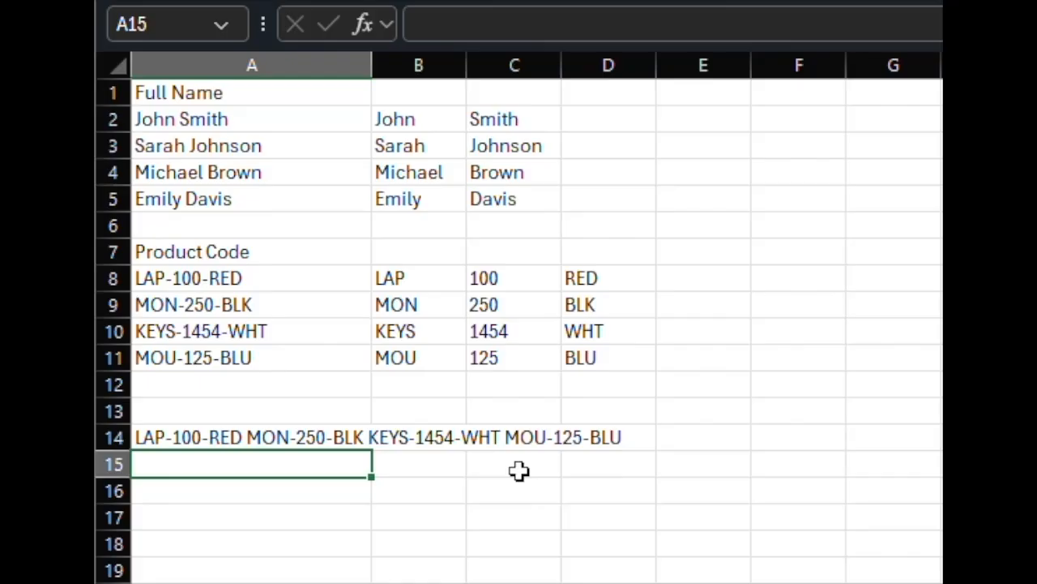
Enter =TEXTSPLIT(A14,"-"," ") in cell B14 to split the combined codes into columns at hyphens and rows at spaces
{"action": "left_click", "coordinate": [412, 435]}
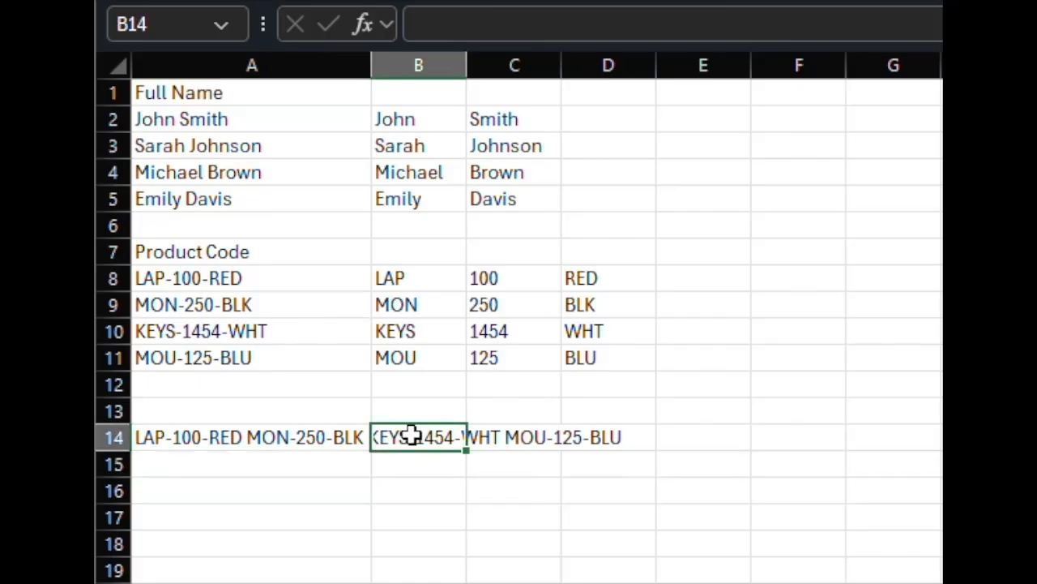
{"action": "type", "text": "=textsaplit"}
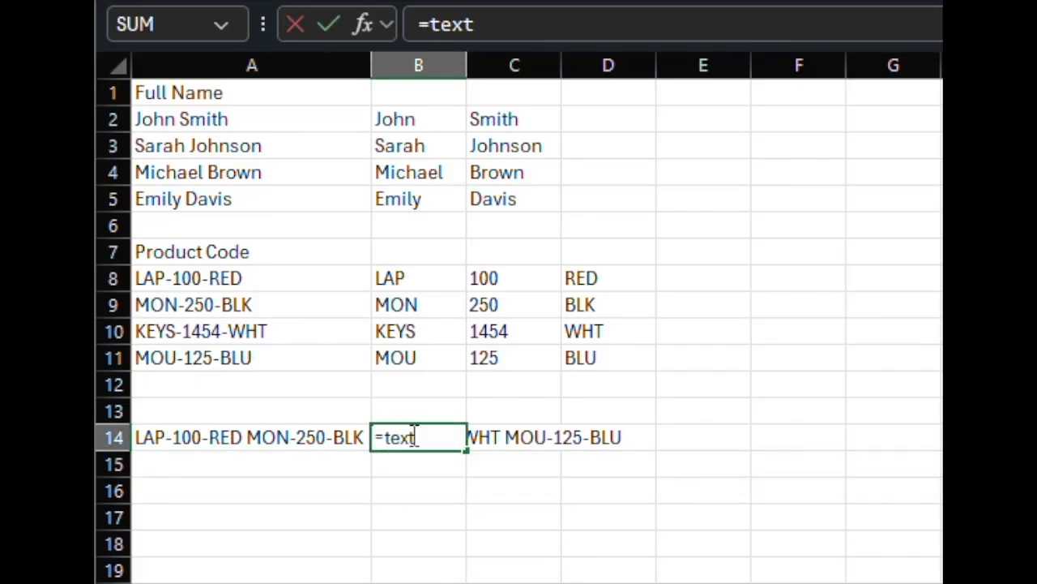
{"action": "key", "text": "BackSpace"}
{"action": "key", "text": "BackSpace"}
{"action": "key", "text": "BackSpace"}
{"action": "key", "text": "BackSpace"}
{"action": "key", "text": "BackSpace"}
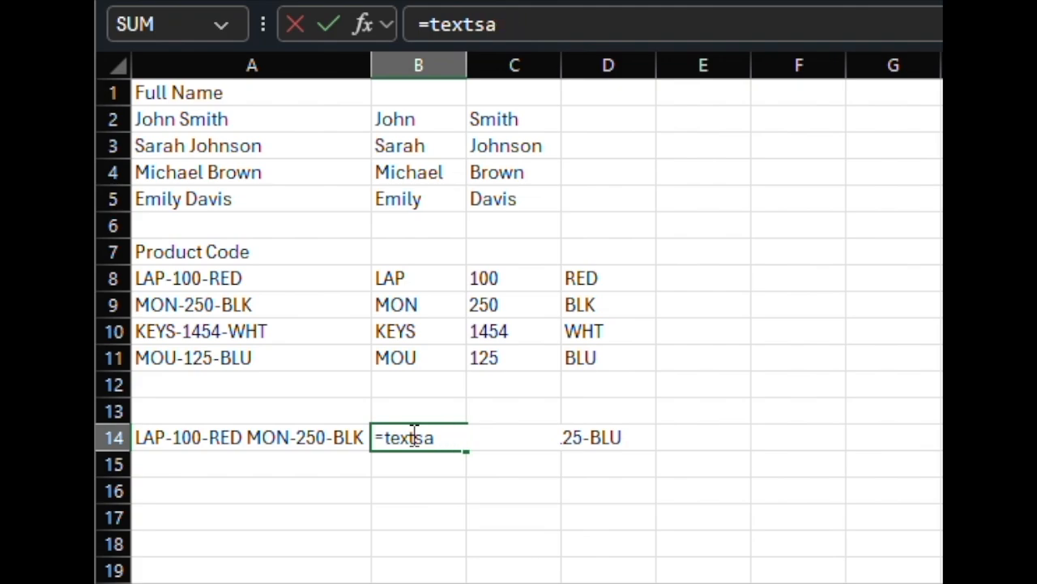
{"action": "type", "text": "plit("}
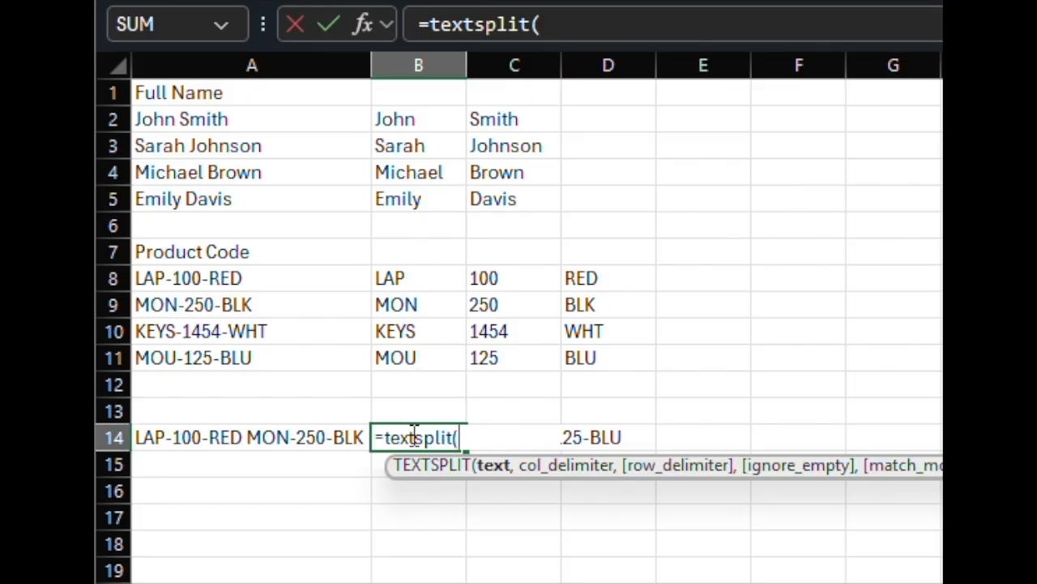
{"action": "type", "text": "a14,"}
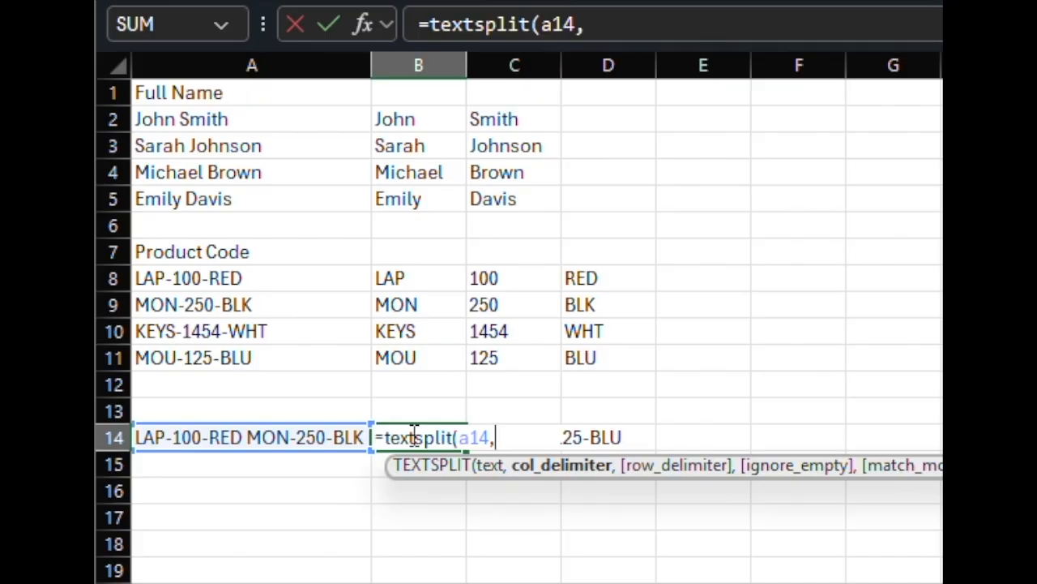
{"action": "type", "text": "\"-\""}
{"action": "type", "text": ",\""}
{"action": "type", "text": "\")"}
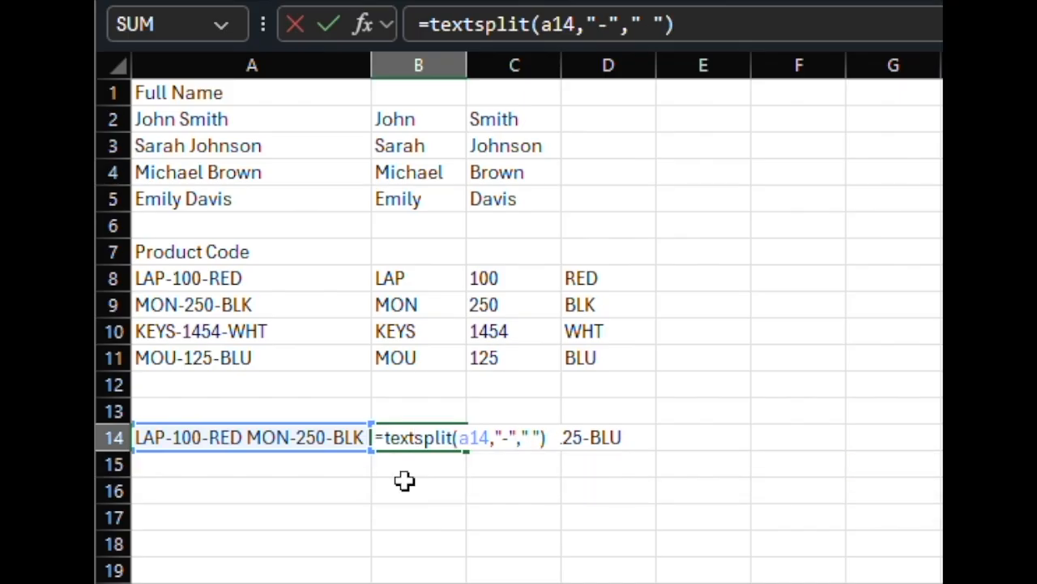
{"action": "key", "text": "Return"}
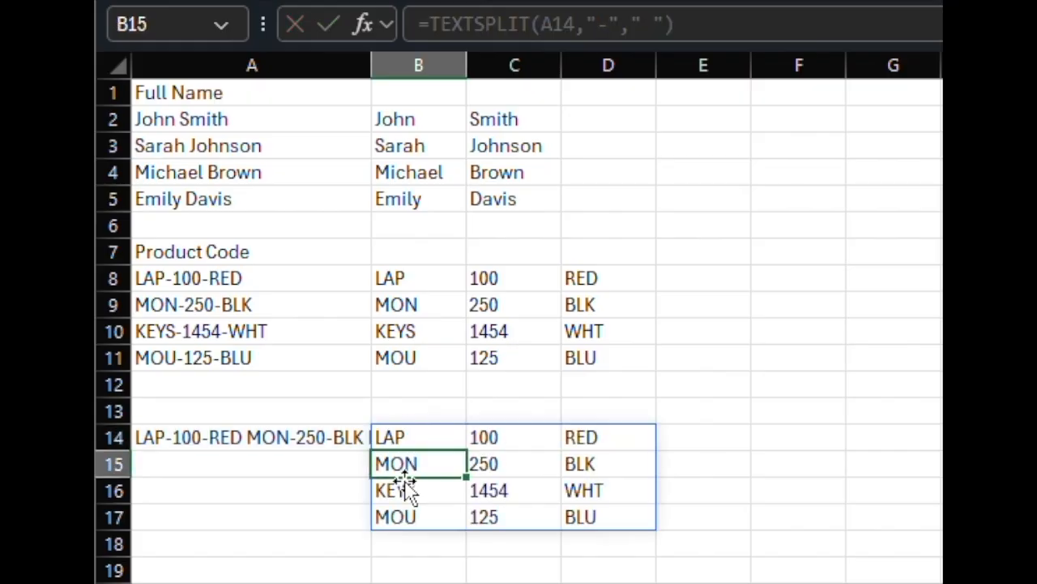
{"action": "left_click", "coordinate": [805, 490]}
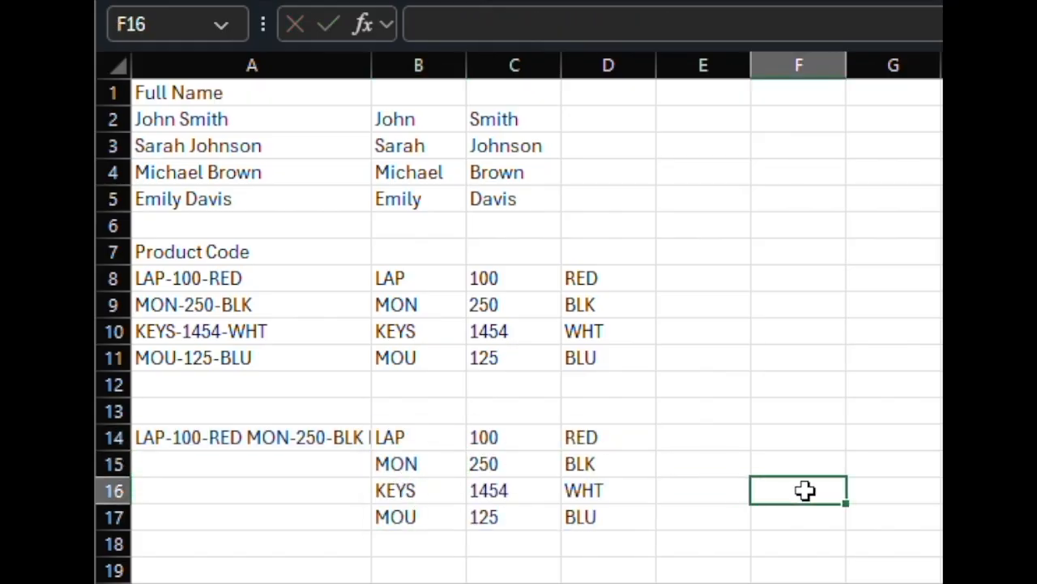